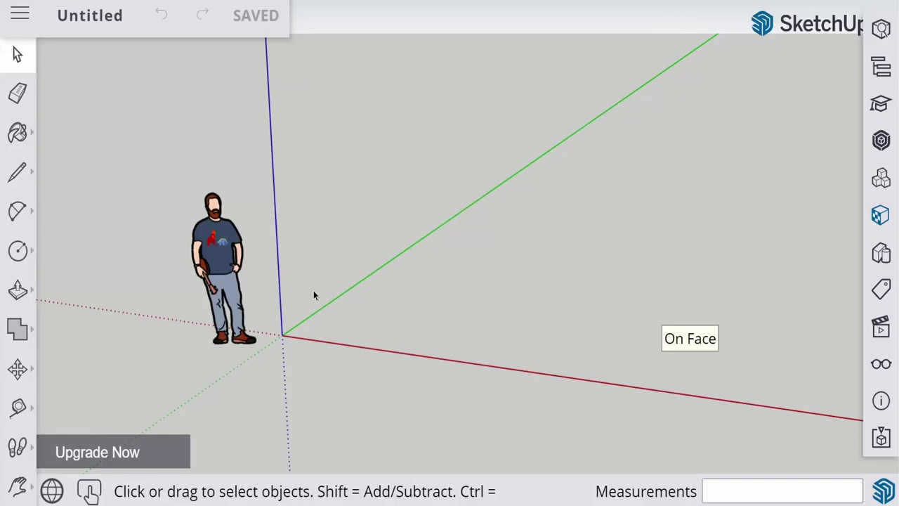
- Zoom in and bring up the Circle tool's shape flyout in the left toolbar
{"action": "scroll", "coordinate": [313, 295], "scroll_direction": "up", "scroll_amount": 2}
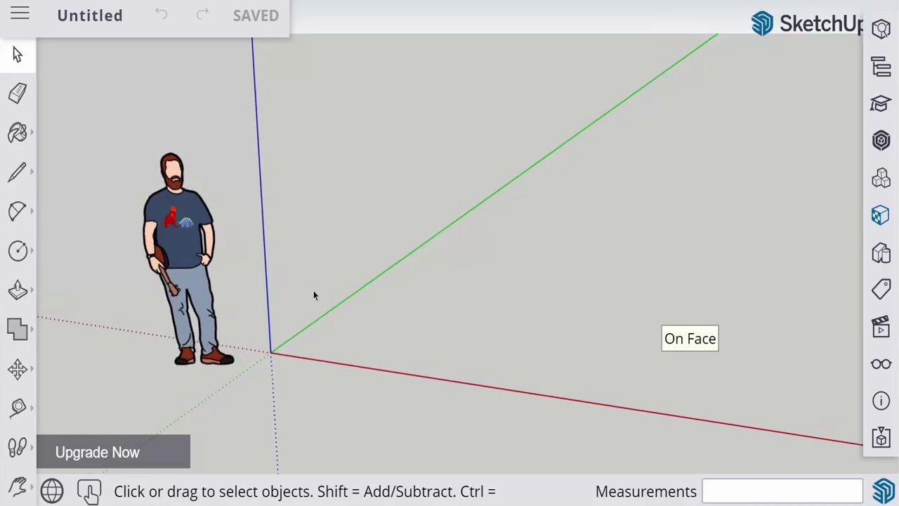
{"action": "left_click", "coordinate": [21, 256]}
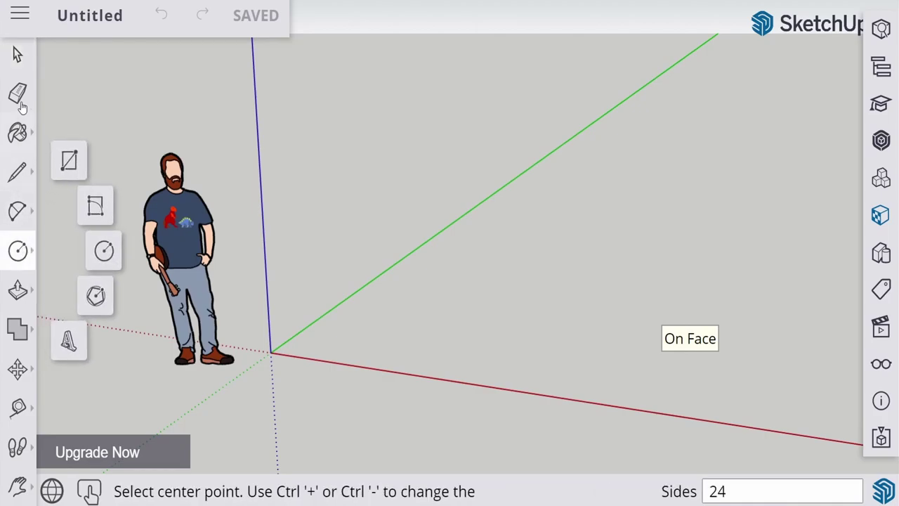
- Draw a rectangle on the ground with its first corner near the origin
{"action": "left_click", "coordinate": [69, 163]}
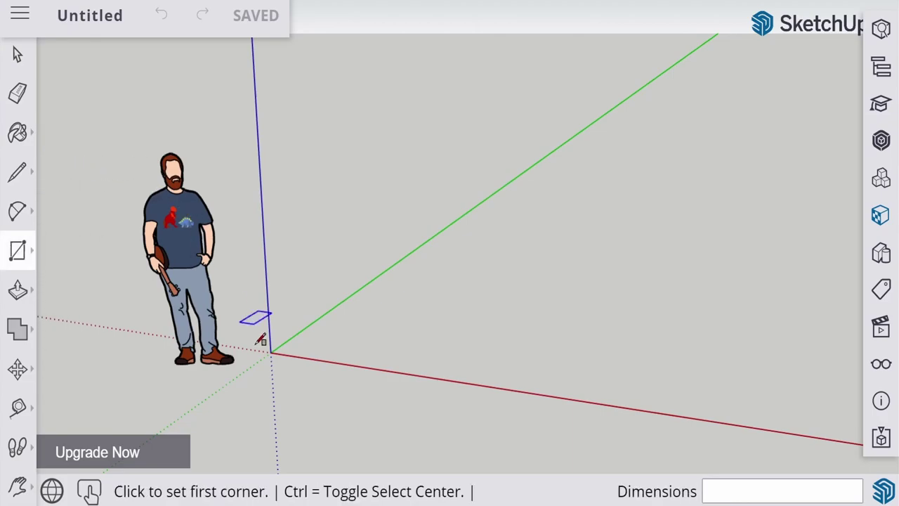
{"action": "left_click", "coordinate": [292, 349]}
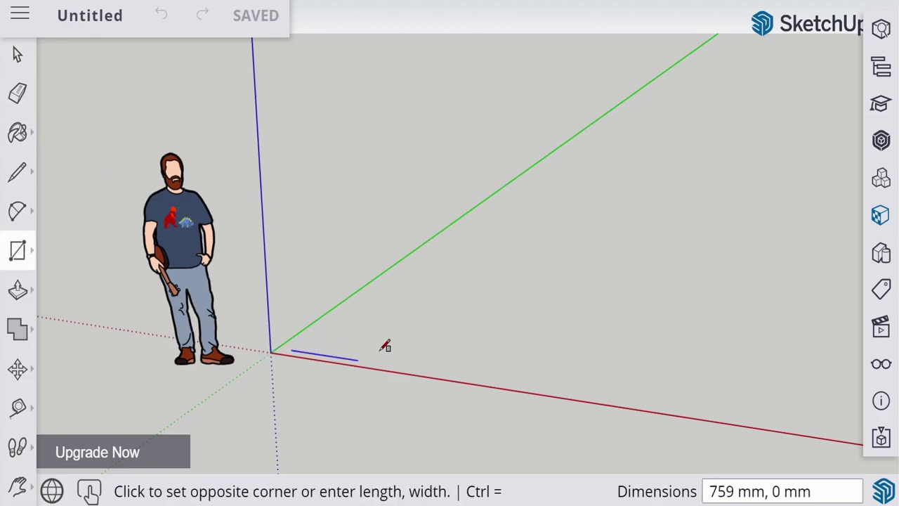
{"action": "left_click", "coordinate": [519, 320]}
- Push/Pull the rectangle face up 138 mm into a flat slab
{"action": "scroll", "coordinate": [358, 359], "scroll_direction": "up", "scroll_amount": 3}
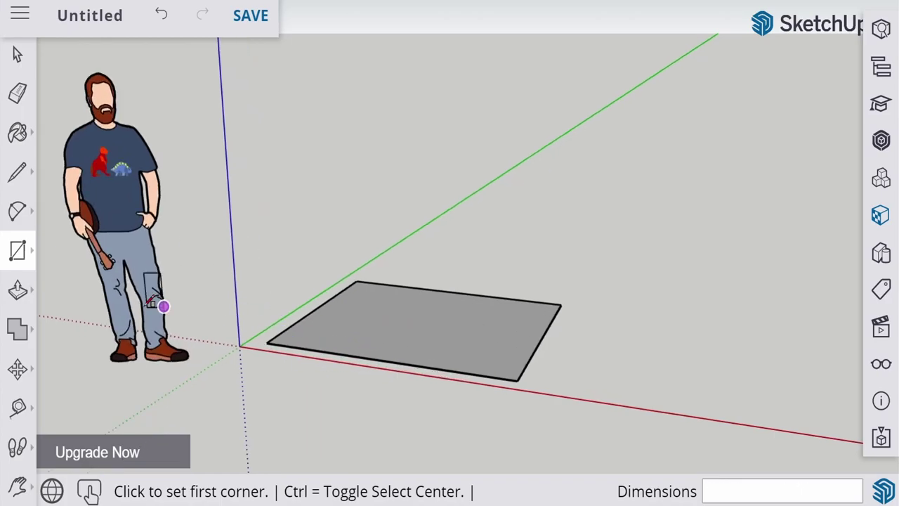
{"action": "left_click", "coordinate": [18, 289]}
{"action": "left_click", "coordinate": [347, 321]}
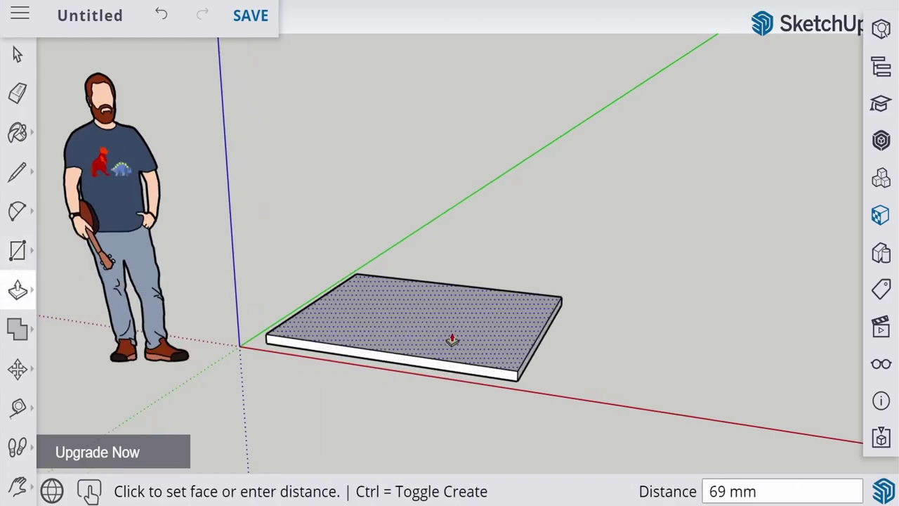
{"action": "left_click", "coordinate": [455, 327]}
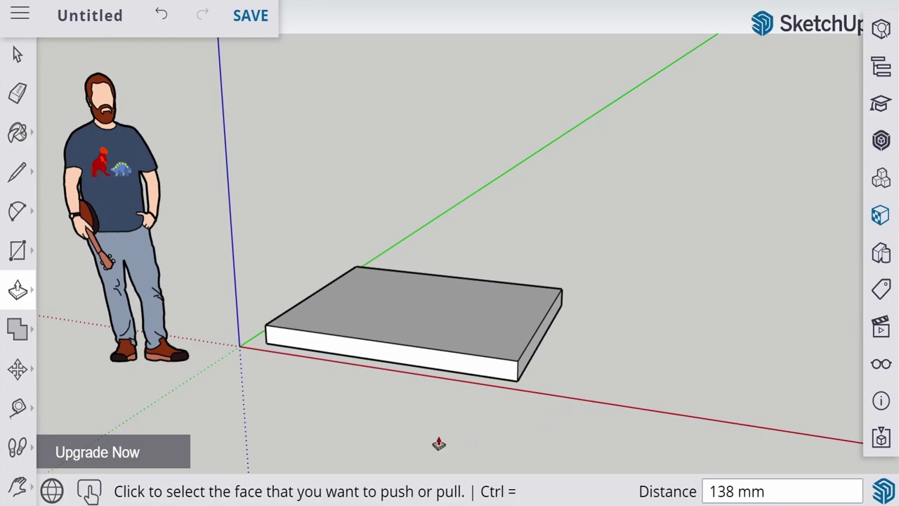
- Orbit beneath the slab and offset its face inward about 180 mm to create an inner outline
{"action": "key", "text": "o"}
{"action": "left_click_drag", "start_coordinate": [438, 443], "coordinate": [410, 158]}
{"action": "key", "text": "p"}
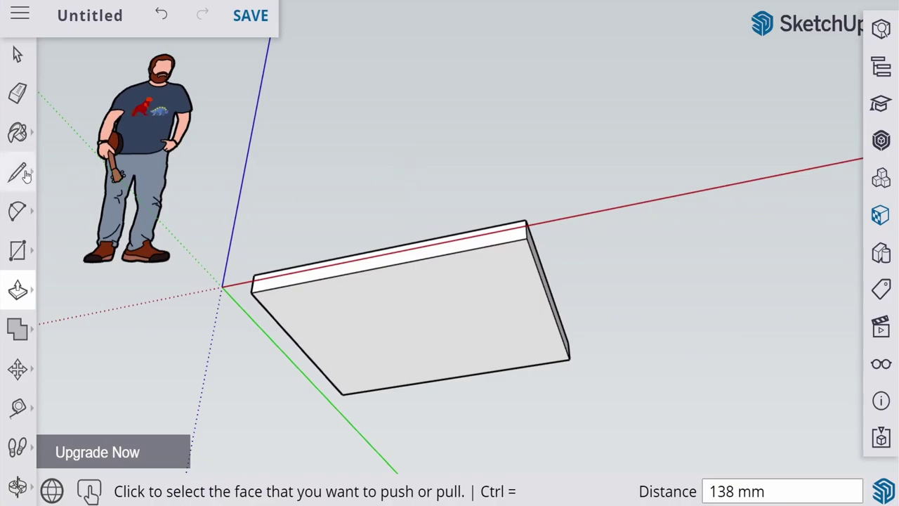
{"action": "scroll", "coordinate": [205, 270], "scroll_direction": "up", "scroll_amount": 2}
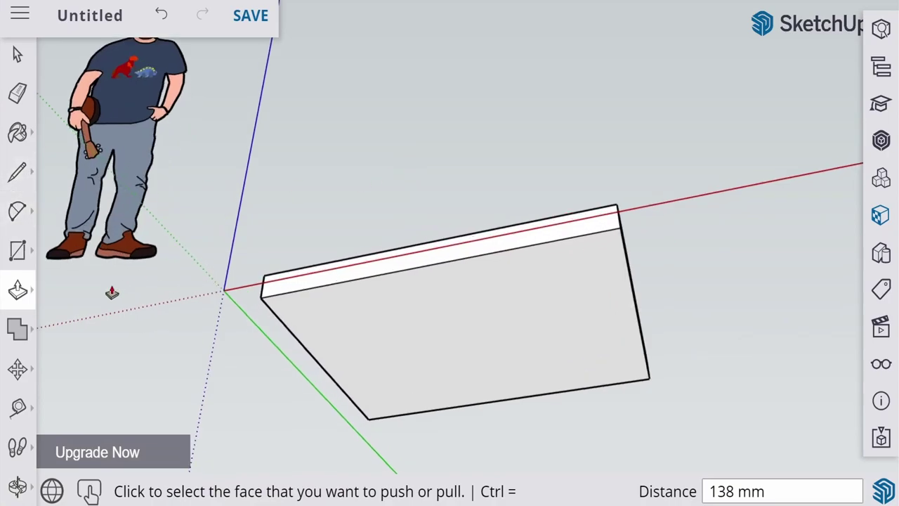
{"action": "left_click", "coordinate": [17, 289]}
{"action": "left_click", "coordinate": [72, 288]}
{"action": "left_click", "coordinate": [596, 256]}
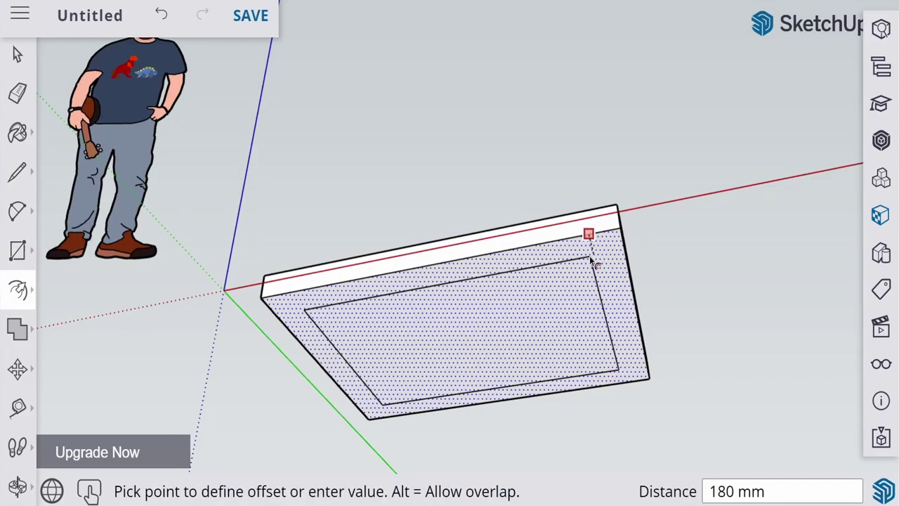
{"action": "left_click", "coordinate": [596, 257]}
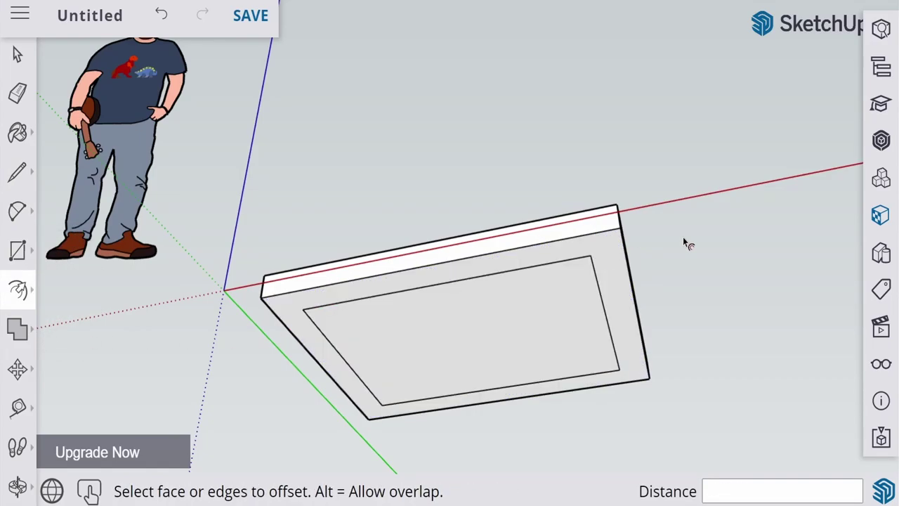
{"action": "left_click", "coordinate": [18, 171]}
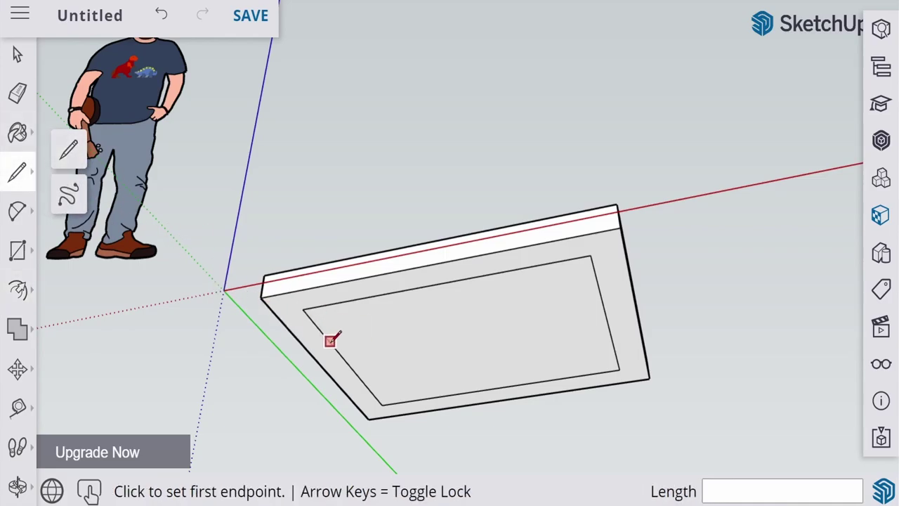
- Draw lines from four inner-outline corners out to the slab's outer edges
{"action": "left_click", "coordinate": [302, 307]}
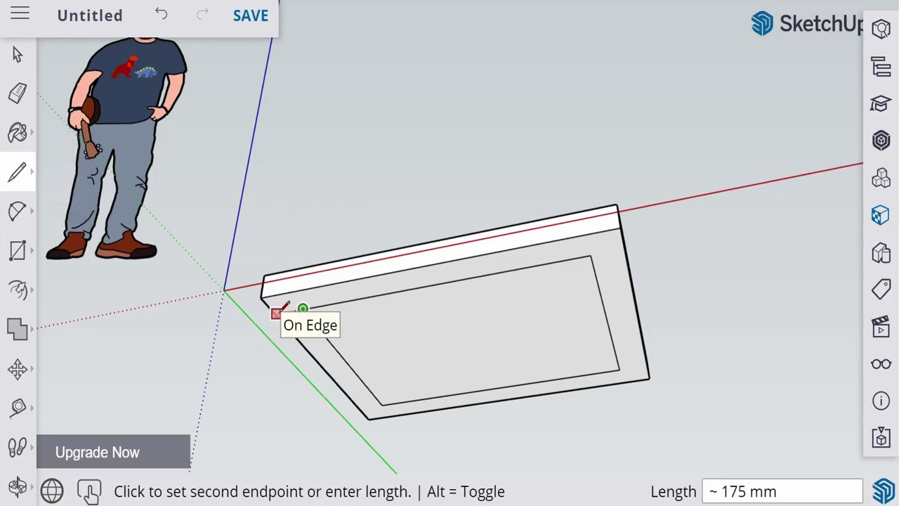
{"action": "left_click", "coordinate": [275, 311]}
{"action": "left_click", "coordinate": [382, 403]}
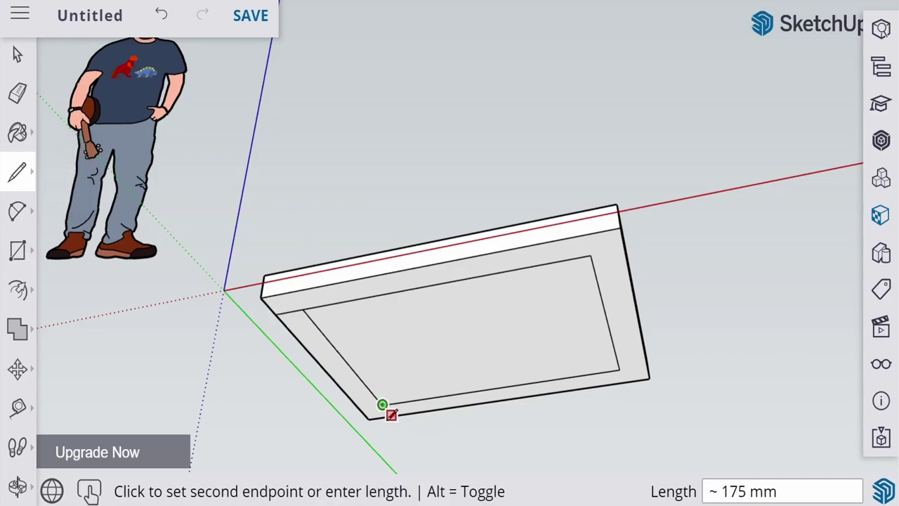
{"action": "left_click", "coordinate": [393, 414]}
{"action": "left_click", "coordinate": [618, 369]}
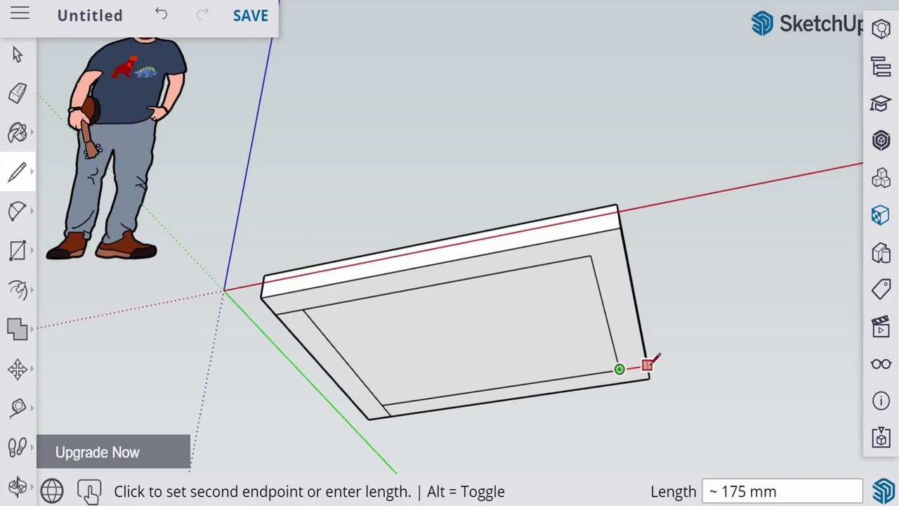
{"action": "left_click", "coordinate": [647, 366]}
{"action": "left_click", "coordinate": [591, 255]}
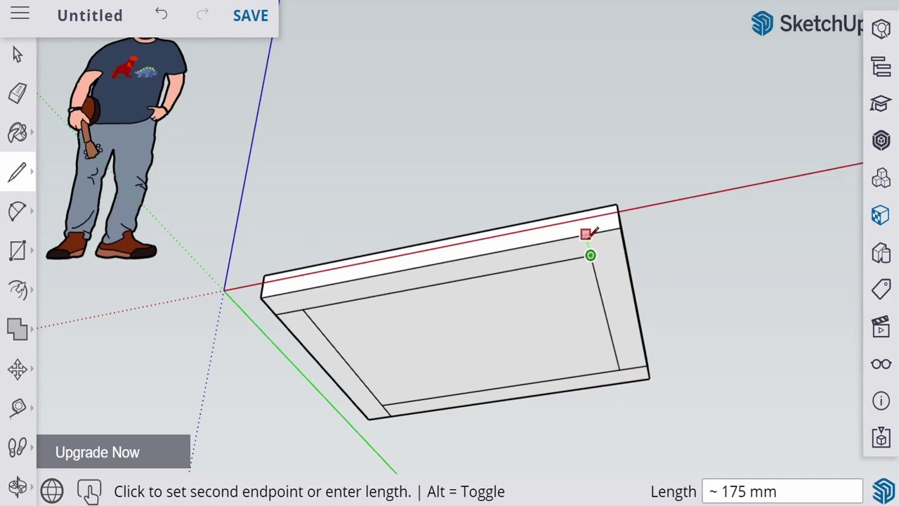
{"action": "left_click", "coordinate": [585, 233]}
- Draw lines from the remaining inner corners to the outer edges, closing off the corner squares
{"action": "left_click", "coordinate": [302, 308]}
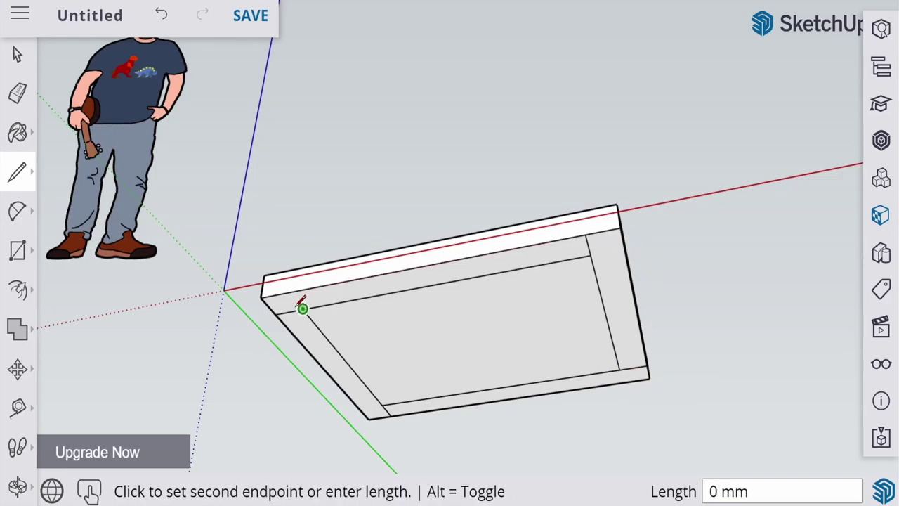
{"action": "left_click", "coordinate": [289, 290]}
{"action": "left_click", "coordinate": [382, 404]}
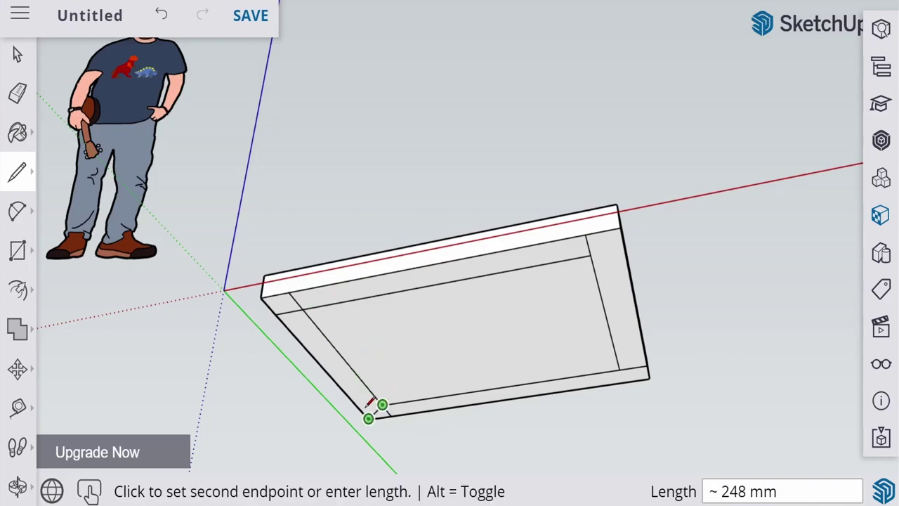
{"action": "scroll", "coordinate": [365, 406], "scroll_direction": "up", "scroll_amount": 4}
{"action": "left_click", "coordinate": [360, 406]}
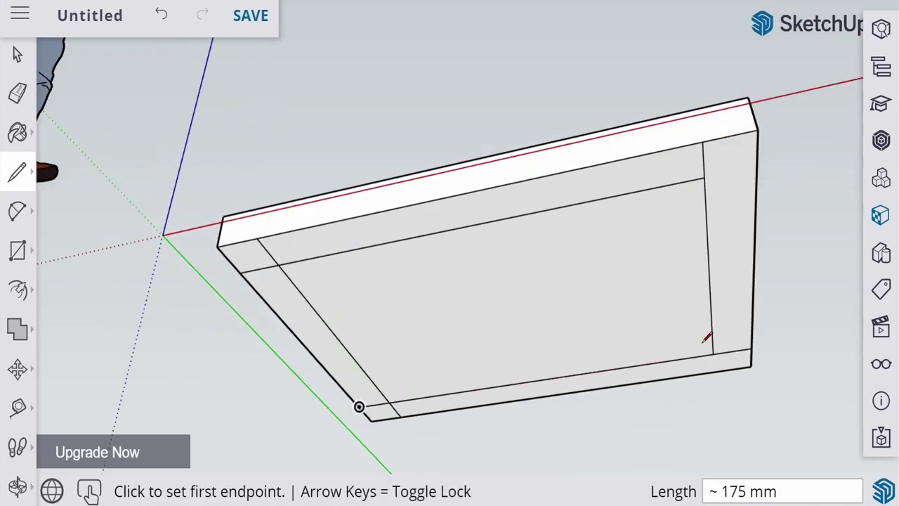
{"action": "left_click", "coordinate": [712, 353]}
{"action": "left_click", "coordinate": [714, 371]}
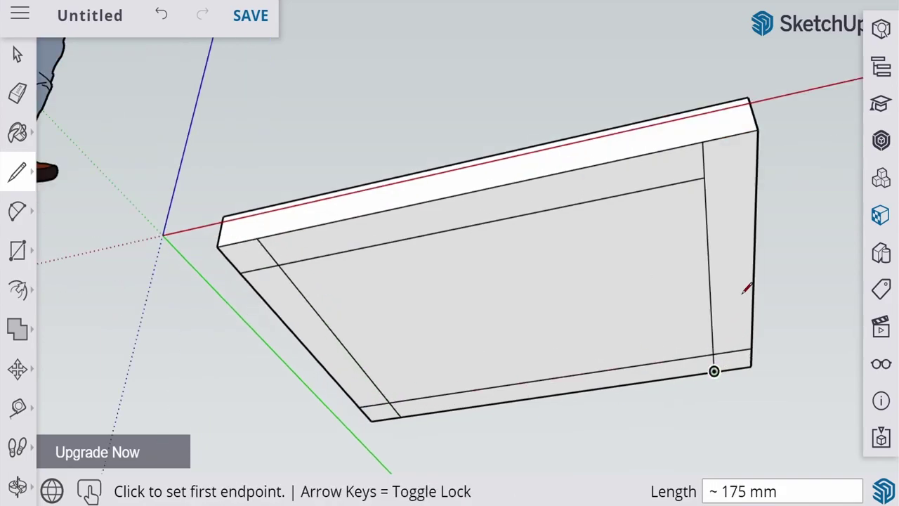
{"action": "left_click", "coordinate": [704, 177]}
{"action": "left_click", "coordinate": [759, 162]}
- Orbit and zoom out to review the four marked corner squares
{"action": "middle_click_drag", "start_coordinate": [800, 255], "coordinate": [730, 304]}
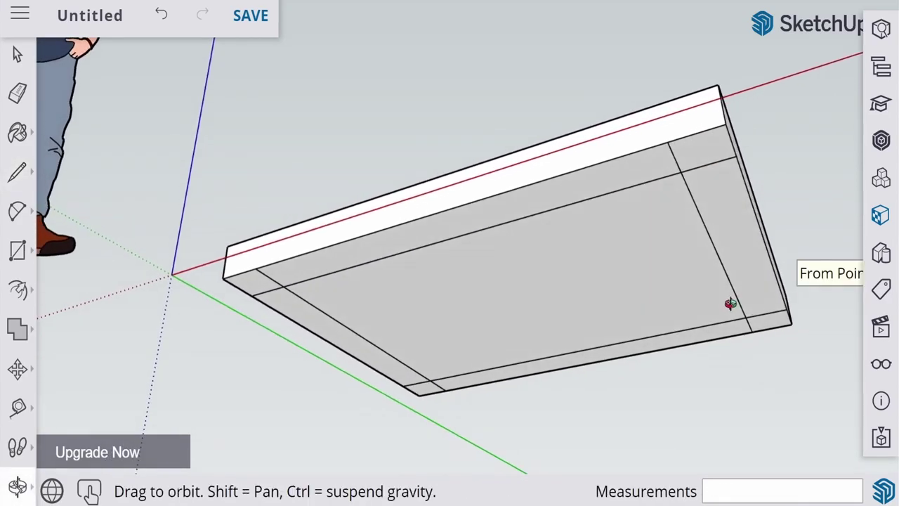
{"action": "scroll", "coordinate": [664, 354], "scroll_direction": "down", "scroll_amount": 4}
{"action": "mouse_move", "coordinate": [662, 337]}
{"action": "middle_mouse_down"}
{"action": "mouse_move", "coordinate": [688, 361]}
{"action": "mouse_move", "coordinate": [587, 333]}
{"action": "middle_mouse_up"}
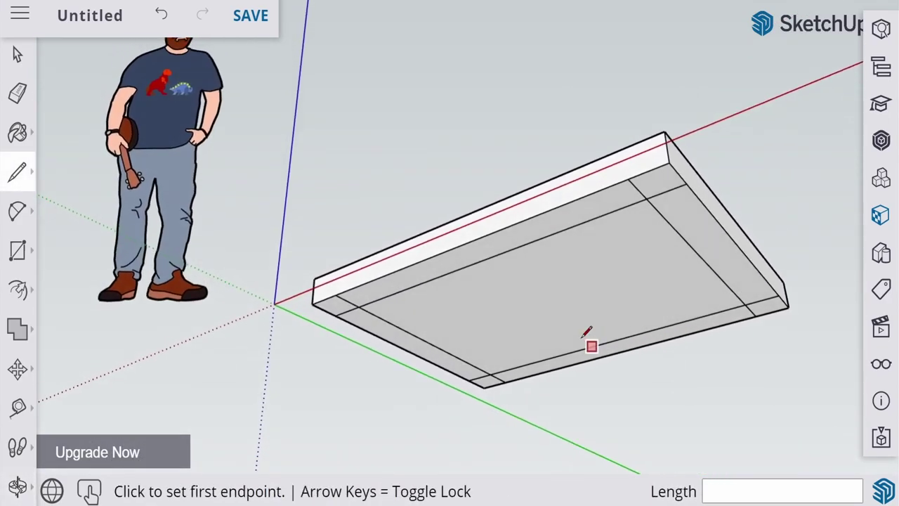
{"action": "scroll", "coordinate": [583, 336], "scroll_direction": "down", "scroll_amount": 1}
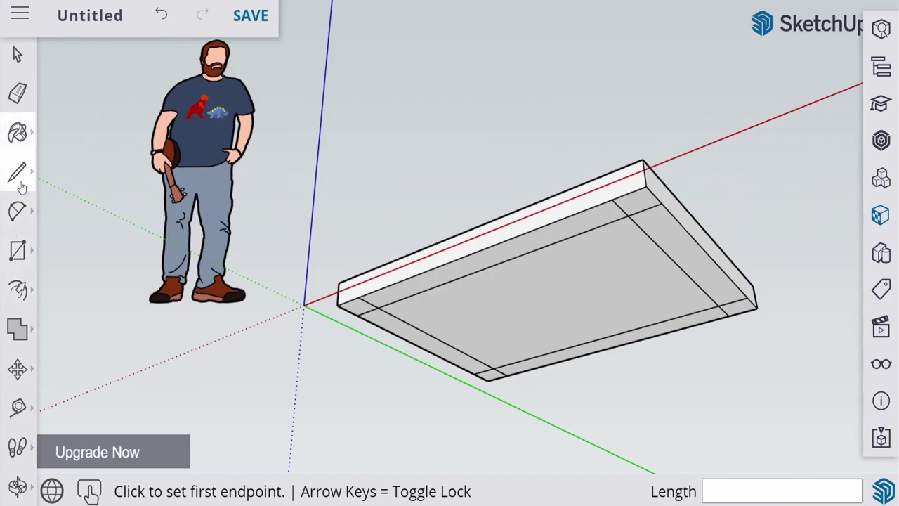
- Push/Pull the first two corner squares out into 729 mm legs
{"action": "left_click", "coordinate": [19, 297]}
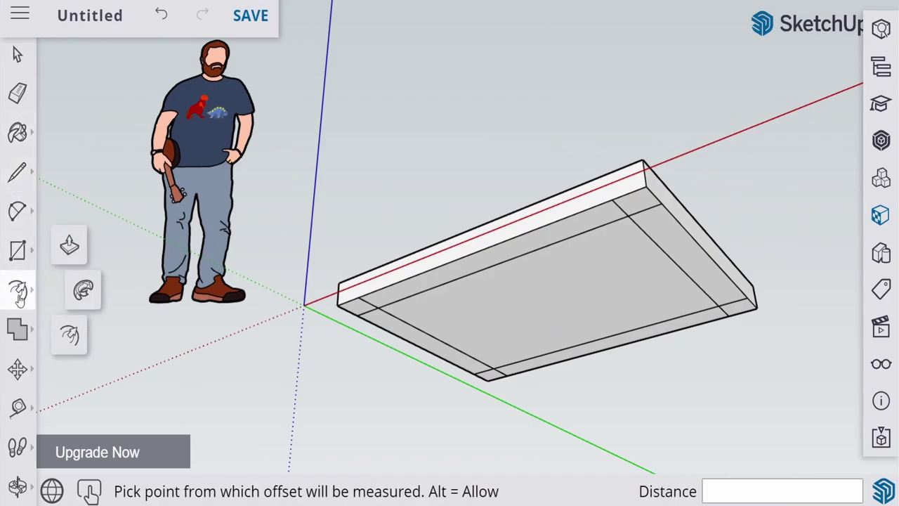
{"action": "left_click", "coordinate": [73, 258]}
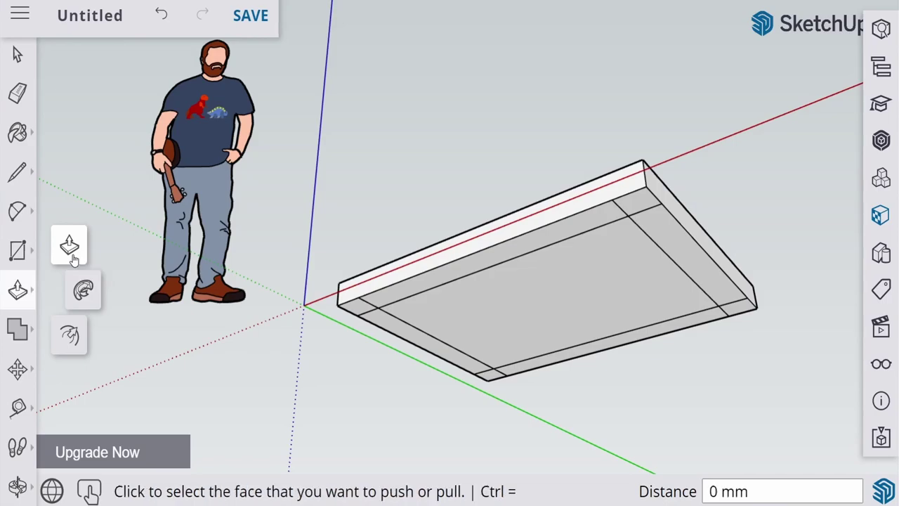
{"action": "left_click", "coordinate": [643, 205]}
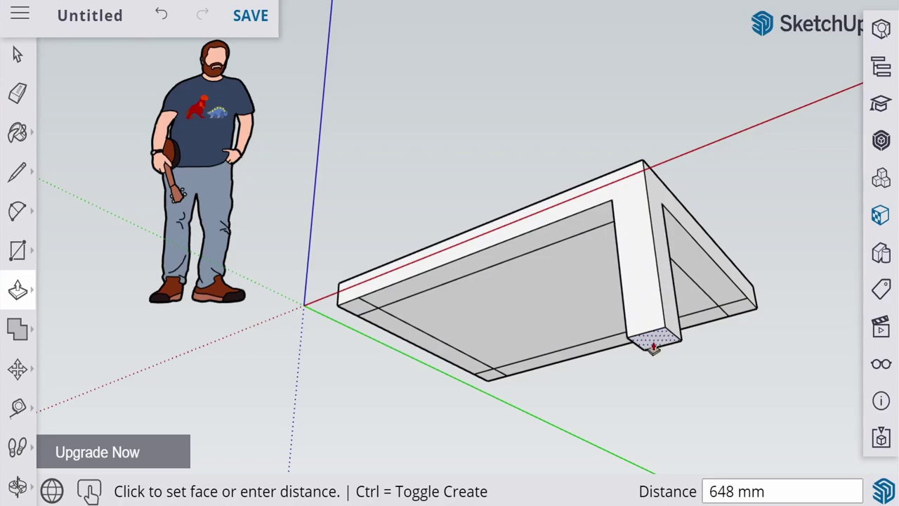
{"action": "left_click", "coordinate": [655, 364]}
{"action": "left_click", "coordinate": [735, 315]}
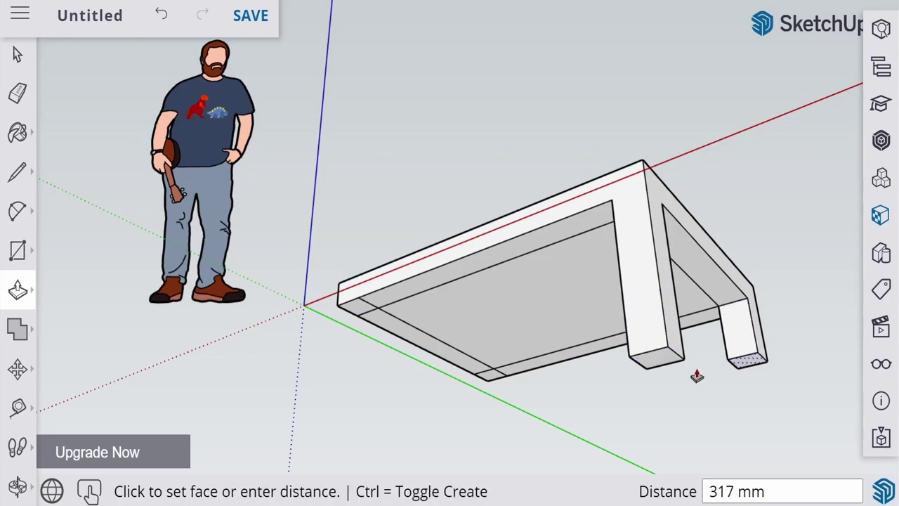
{"action": "left_click", "coordinate": [667, 348]}
- Pull the remaining two corner squares out to the same 729 mm leg length
{"action": "left_click", "coordinate": [363, 314]}
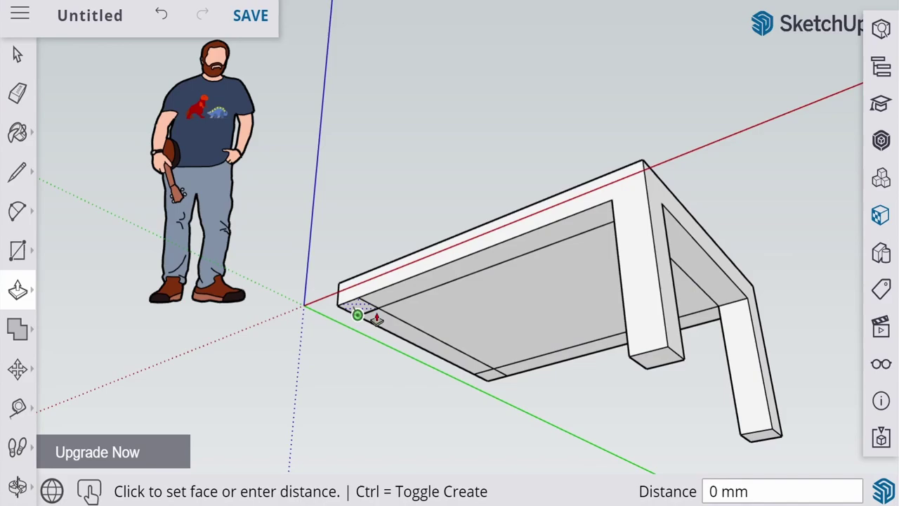
{"action": "left_click", "coordinate": [647, 368]}
{"action": "left_click", "coordinate": [488, 378]}
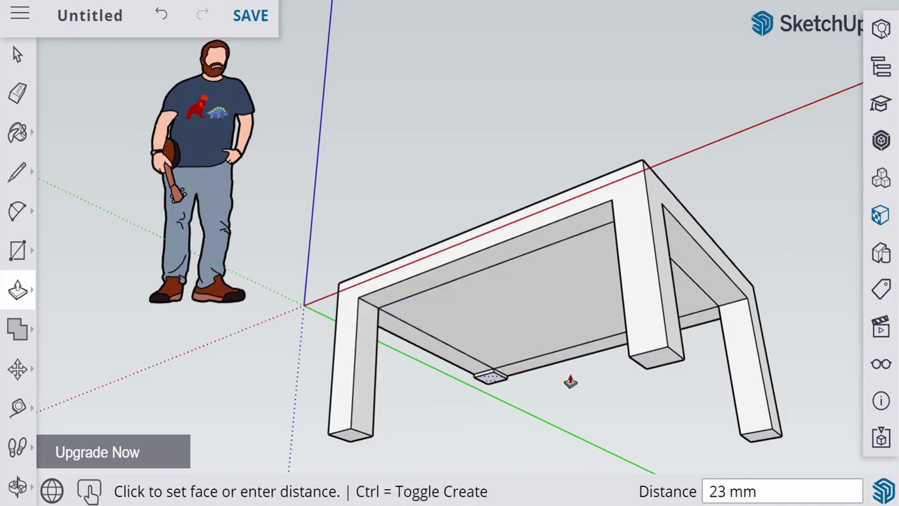
{"action": "left_click", "coordinate": [658, 360]}
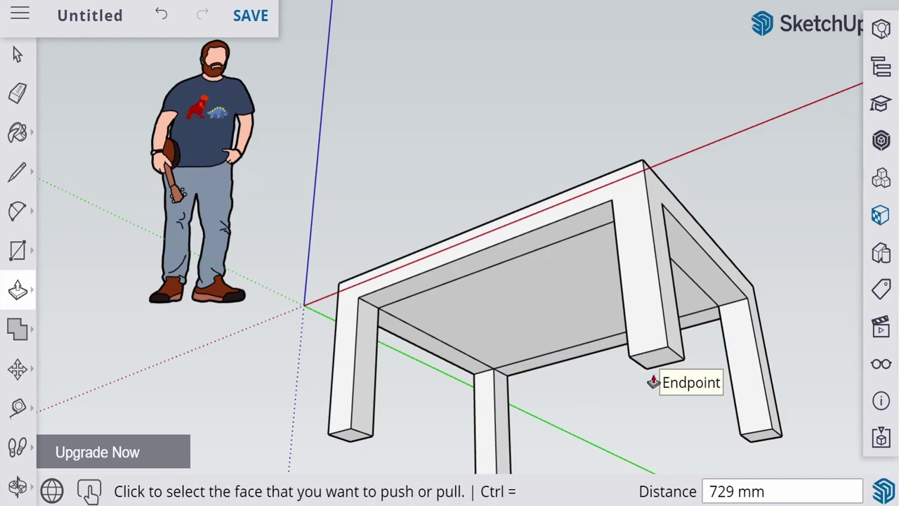
- Orbit beneath the table to see the leg bottoms and pick a short leg's bottom face
{"action": "scroll", "coordinate": [674, 393], "scroll_direction": "down", "scroll_amount": 3}
{"action": "middle_click_drag", "start_coordinate": [698, 413], "coordinate": [616, 245]}
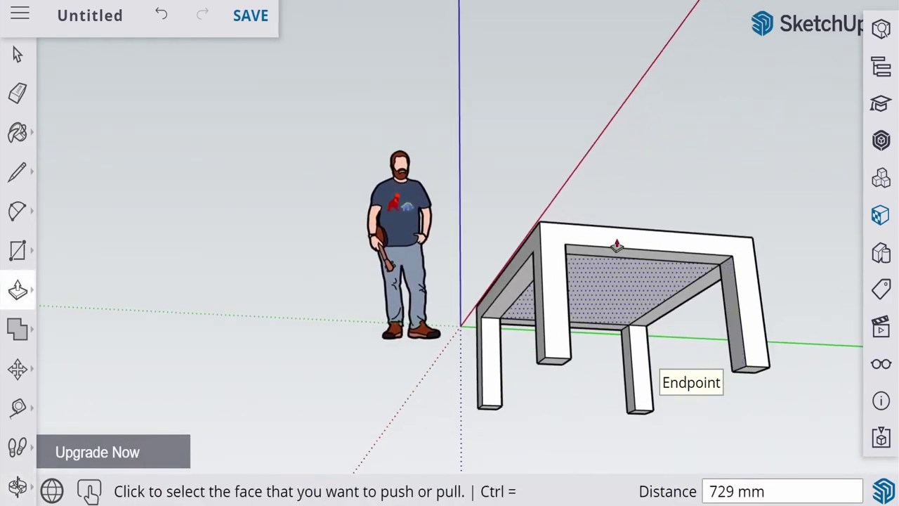
{"action": "middle_click_drag", "start_coordinate": [558, 164], "coordinate": [734, 369]}
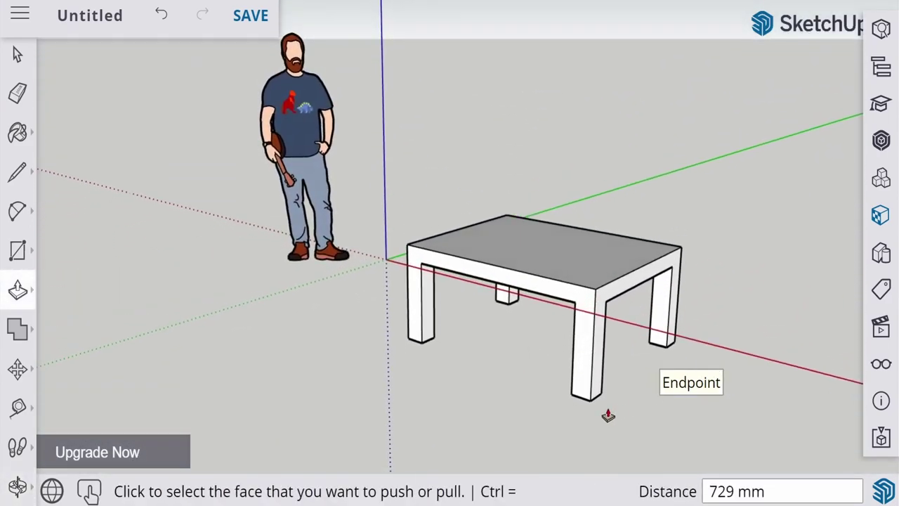
{"action": "middle_click_drag", "start_coordinate": [608, 415], "coordinate": [499, 407]}
{"action": "middle_click_drag", "start_coordinate": [633, 355], "coordinate": [534, 253]}
{"action": "scroll", "coordinate": [457, 443], "scroll_direction": "up", "scroll_amount": 3}
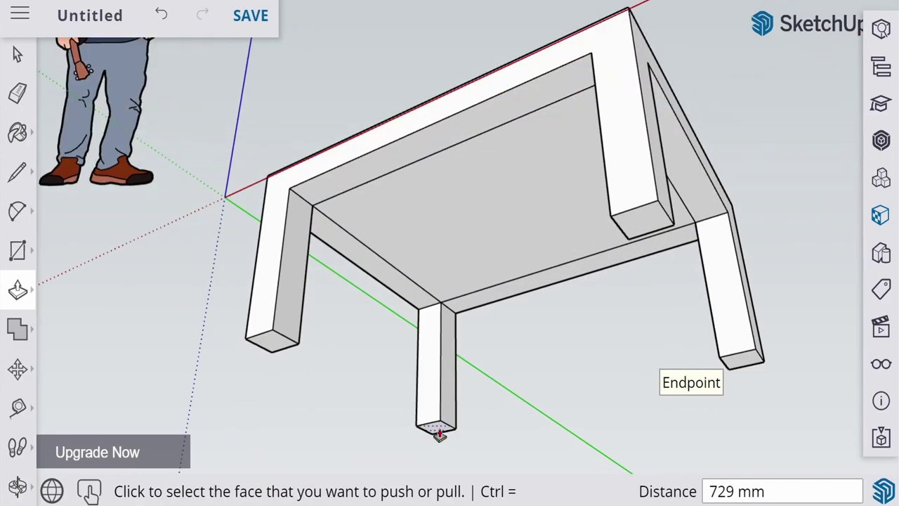
{"action": "left_click", "coordinate": [439, 433]}
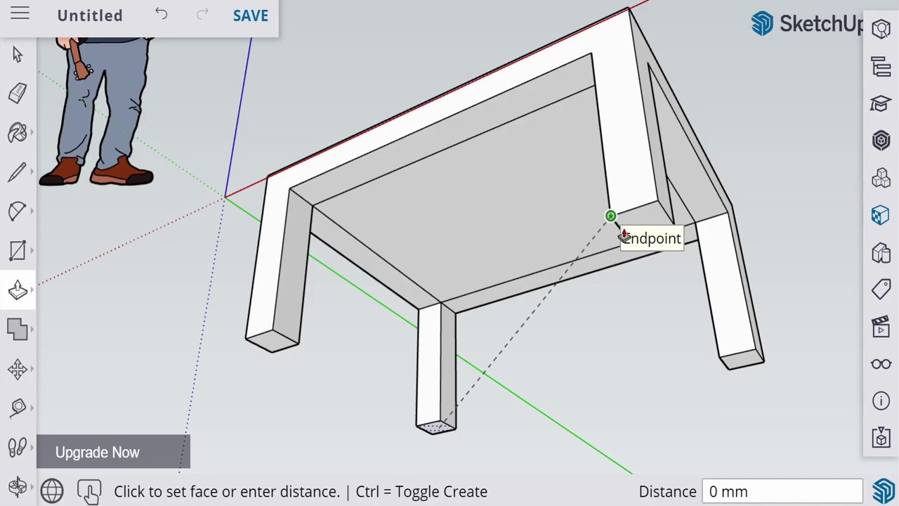
- Extend the front-left leg's bottom face to end level with another leg
{"action": "middle_click_drag", "start_coordinate": [626, 237], "coordinate": [574, 303]}
{"action": "middle_click_drag", "start_coordinate": [630, 355], "coordinate": [615, 327]}
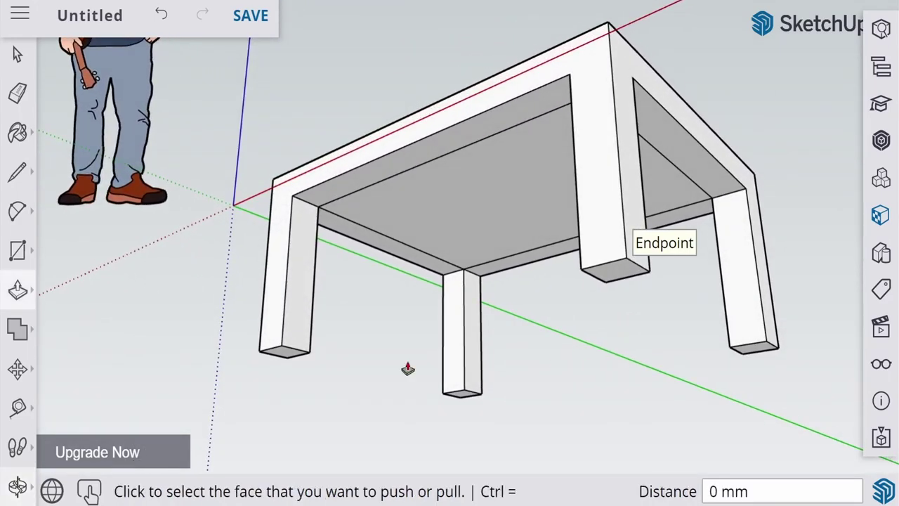
{"action": "left_click", "coordinate": [289, 357]}
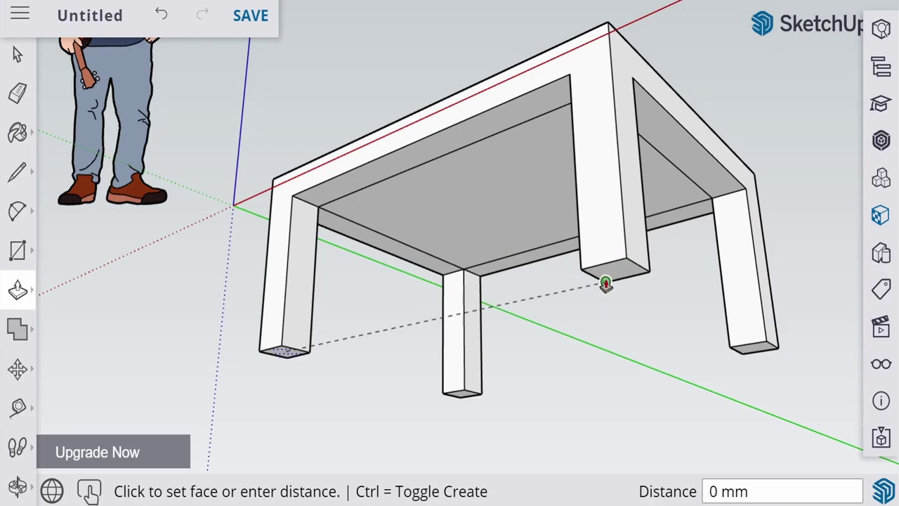
{"action": "left_click", "coordinate": [601, 287]}
{"action": "middle_click_drag", "start_coordinate": [458, 317], "coordinate": [542, 396]}
{"action": "scroll", "coordinate": [543, 396], "scroll_direction": "down", "scroll_amount": 4}
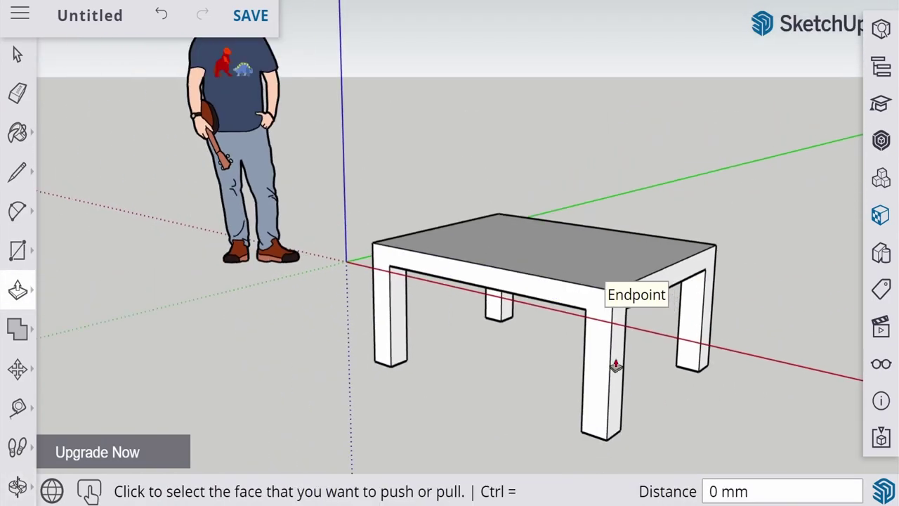
- Select the entire table with a selection box
{"action": "scroll", "coordinate": [711, 424], "scroll_direction": "up", "scroll_amount": 1}
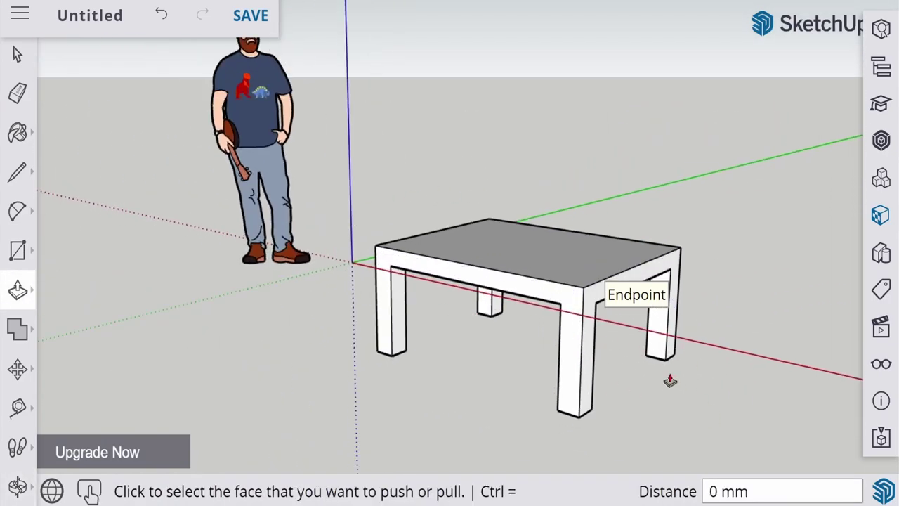
{"action": "middle_click_drag", "start_coordinate": [274, 241], "coordinate": [309, 124]}
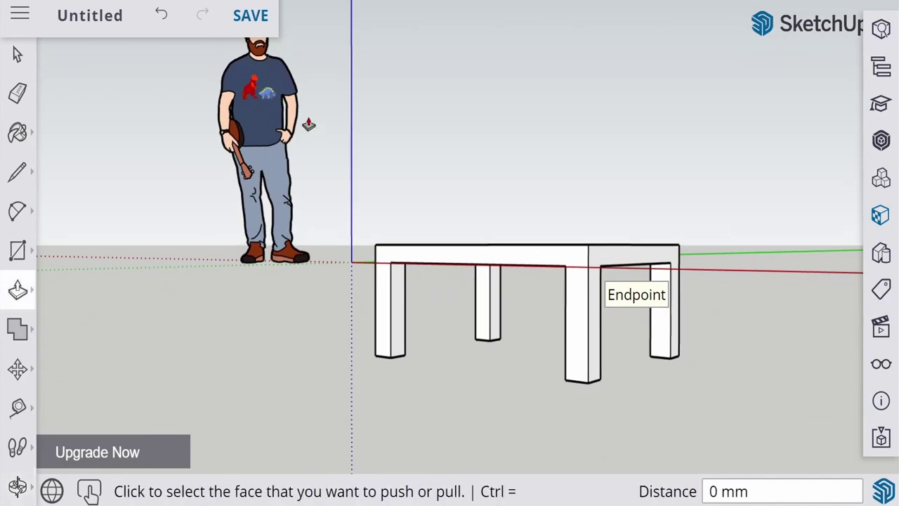
{"action": "middle_click_drag", "start_coordinate": [399, 172], "coordinate": [450, 226]}
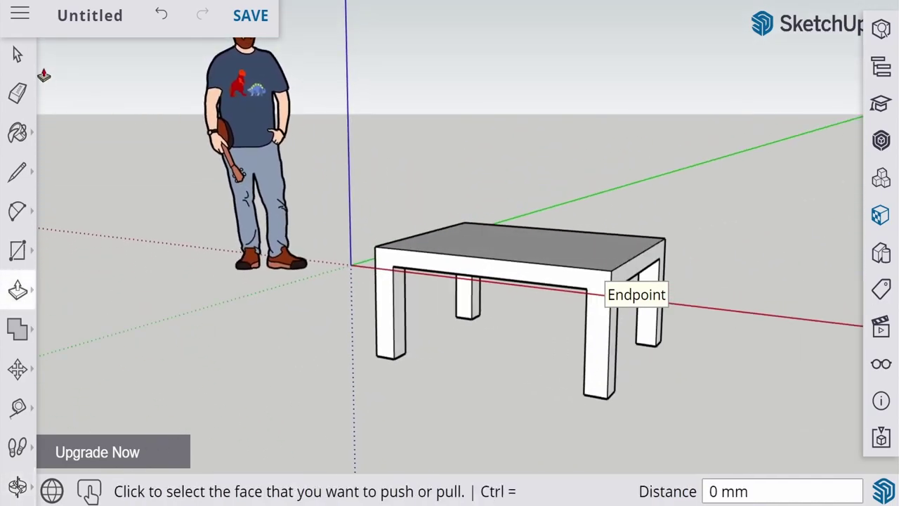
{"action": "left_click", "coordinate": [17, 58]}
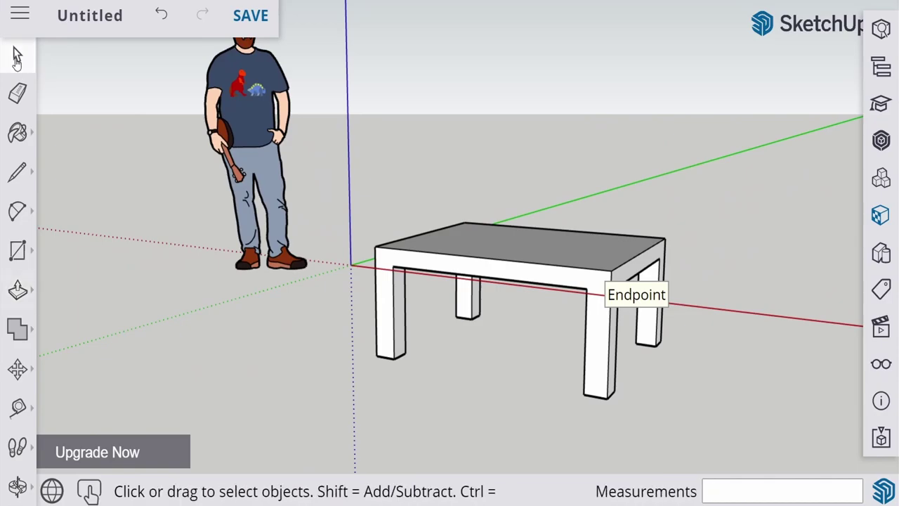
{"action": "left_click_drag", "start_coordinate": [353, 173], "coordinate": [709, 432]}
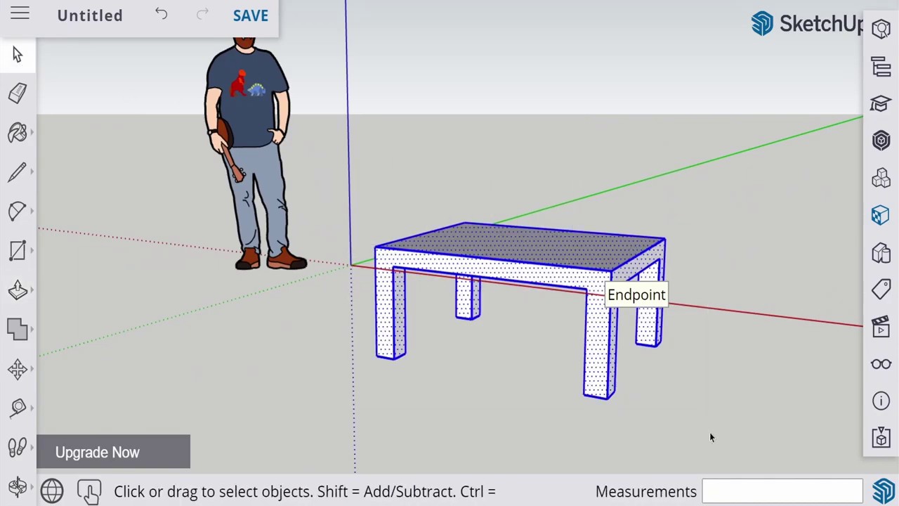
- Move the table 706 mm up the blue axis so its legs rest on the ground, then deselect
{"action": "left_click", "coordinate": [16, 370]}
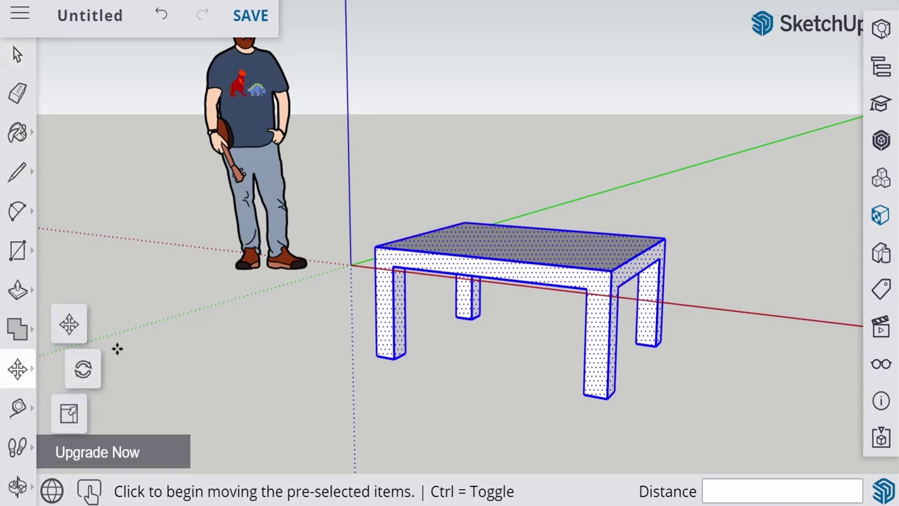
{"action": "left_click", "coordinate": [69, 325]}
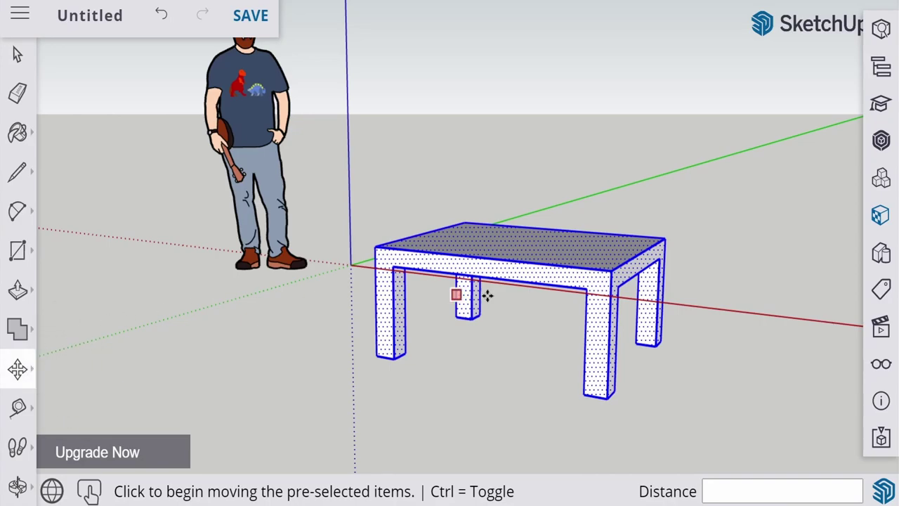
{"action": "left_click", "coordinate": [514, 263]}
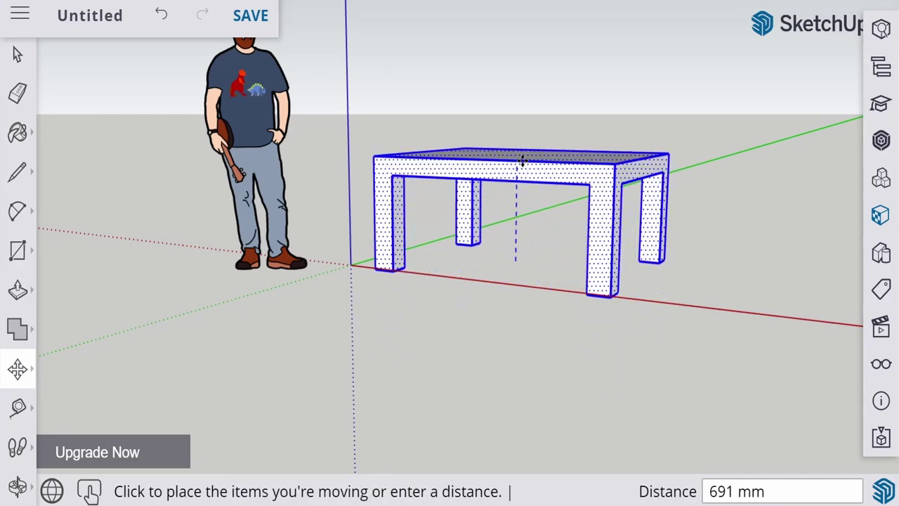
{"action": "left_click", "coordinate": [521, 158]}
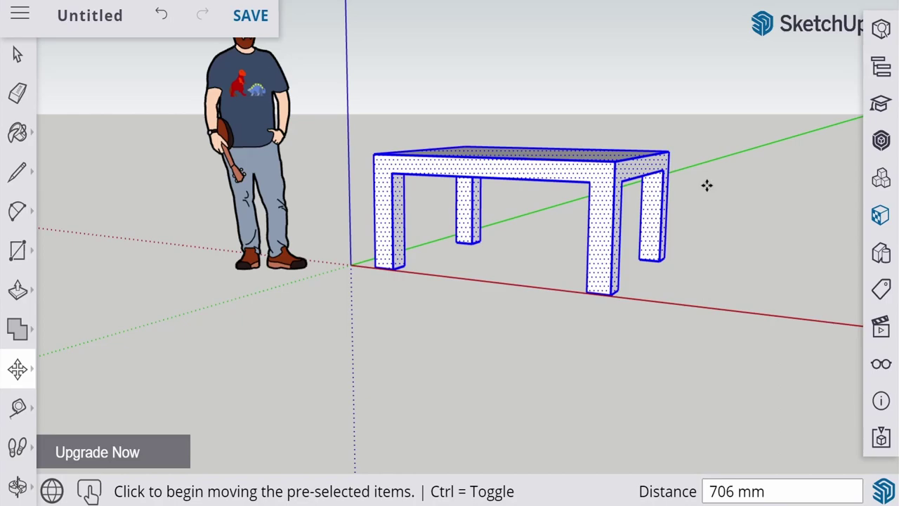
{"action": "left_click", "coordinate": [18, 55]}
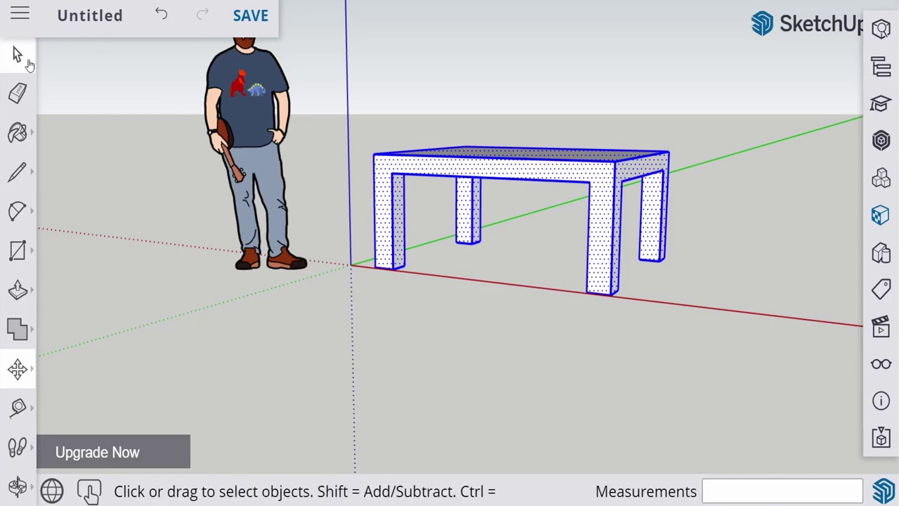
{"action": "left_click", "coordinate": [597, 104]}
{"action": "middle_click_drag", "start_coordinate": [597, 104], "coordinate": [290, 83]}
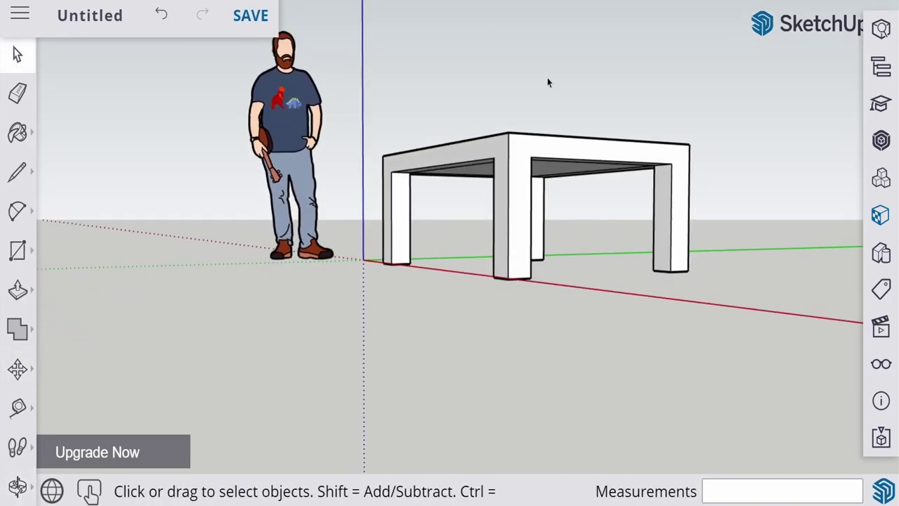
{"action": "middle_click_drag", "start_coordinate": [548, 83], "coordinate": [286, 132]}
{"action": "key", "text": "space"}
{"action": "left_click", "coordinate": [19, 286]}
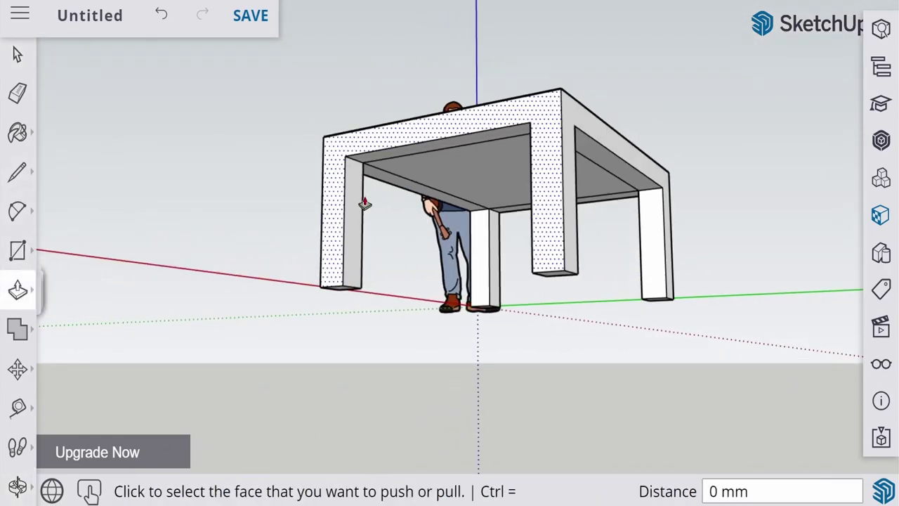
{"action": "left_click", "coordinate": [435, 155]}
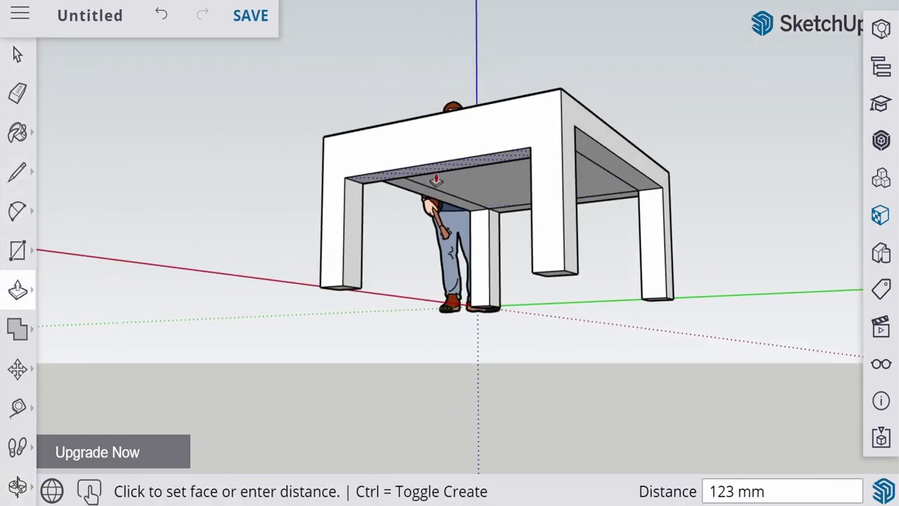
{"action": "left_click", "coordinate": [343, 288]}
{"action": "middle_click_drag", "start_coordinate": [718, 239], "coordinate": [586, 213]}
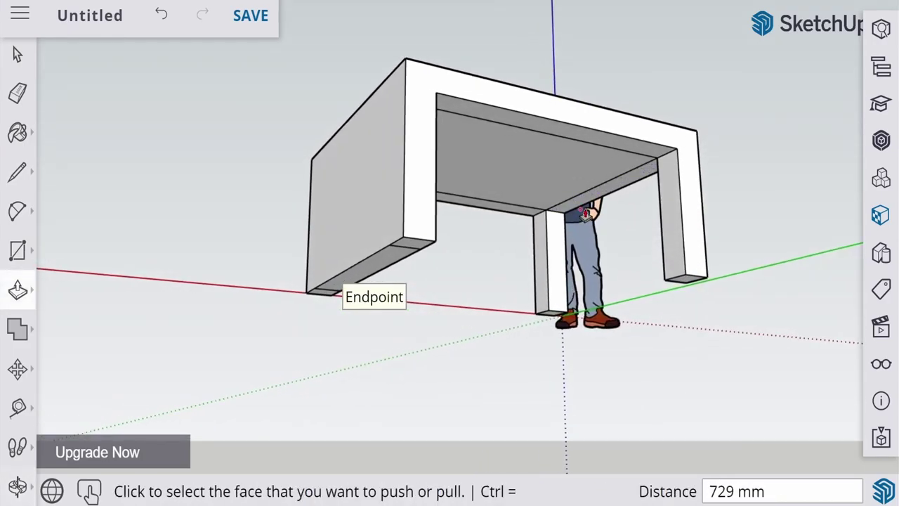
{"action": "left_click", "coordinate": [575, 212]}
{"action": "left_click", "coordinate": [550, 313]}
{"action": "middle_click_drag", "start_coordinate": [550, 313], "coordinate": [526, 73]}
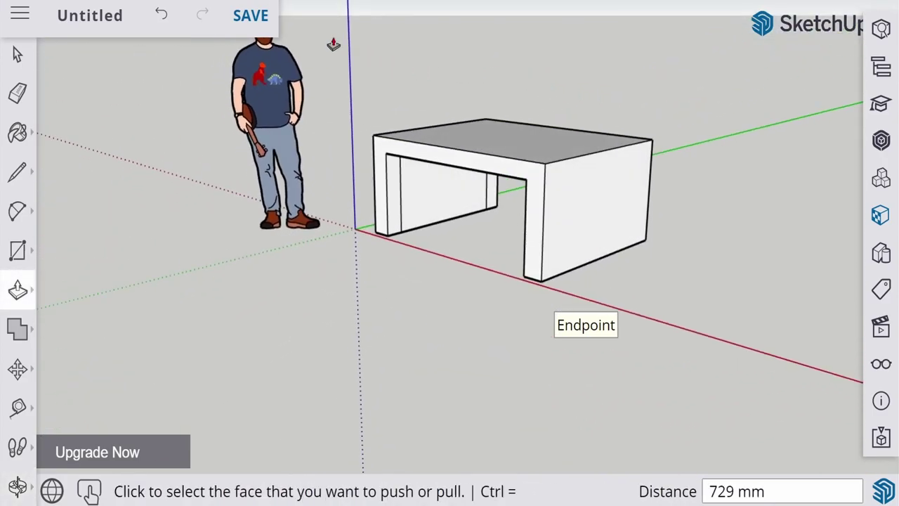
{"action": "left_click", "coordinate": [163, 19]}
{"action": "left_click", "coordinate": [163, 19]}
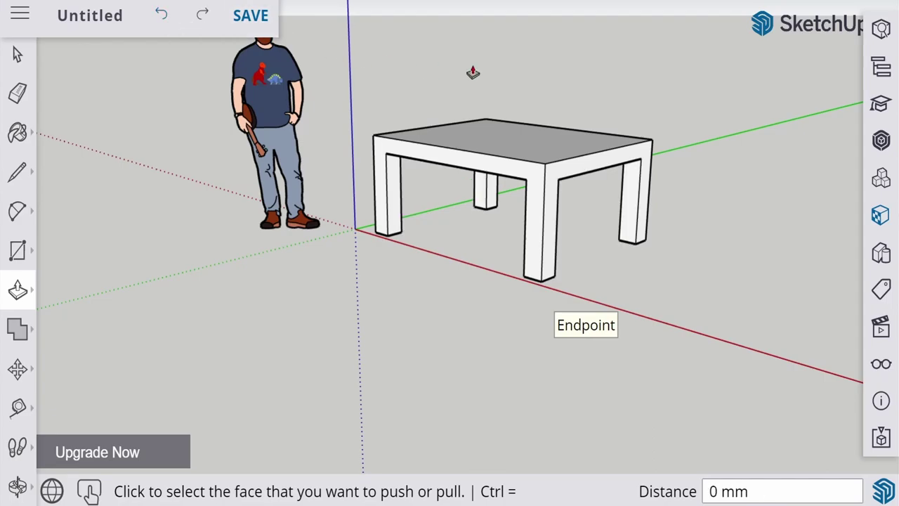
{"action": "middle_click_drag", "start_coordinate": [472, 73], "coordinate": [653, 33]}
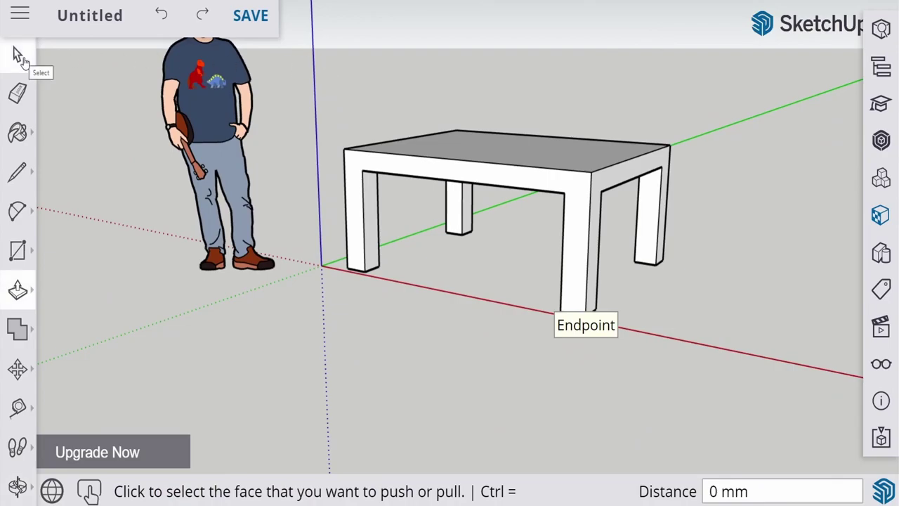
- Select the whole table and paint it with a dark brown Wood material
{"action": "left_click", "coordinate": [20, 56]}
{"action": "left_click_drag", "start_coordinate": [461, 139], "coordinate": [711, 364]}
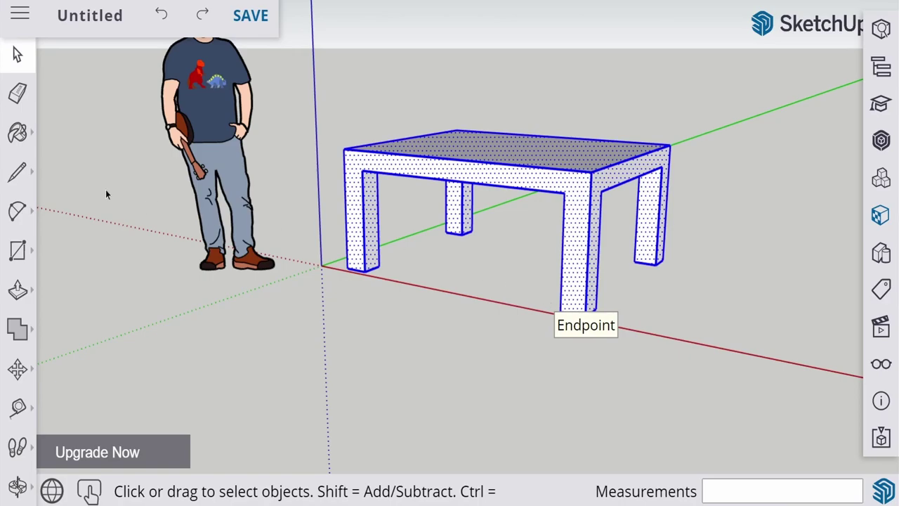
{"action": "left_click", "coordinate": [25, 140]}
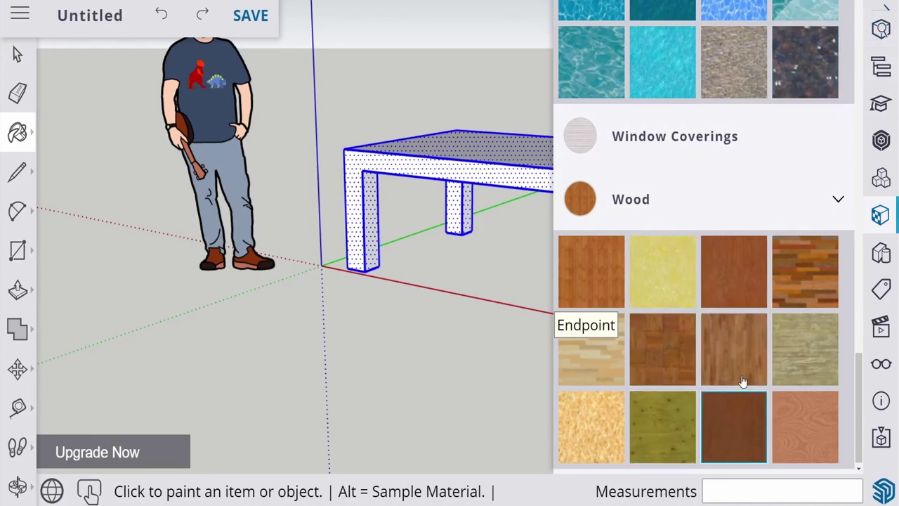
{"action": "left_click", "coordinate": [883, 5]}
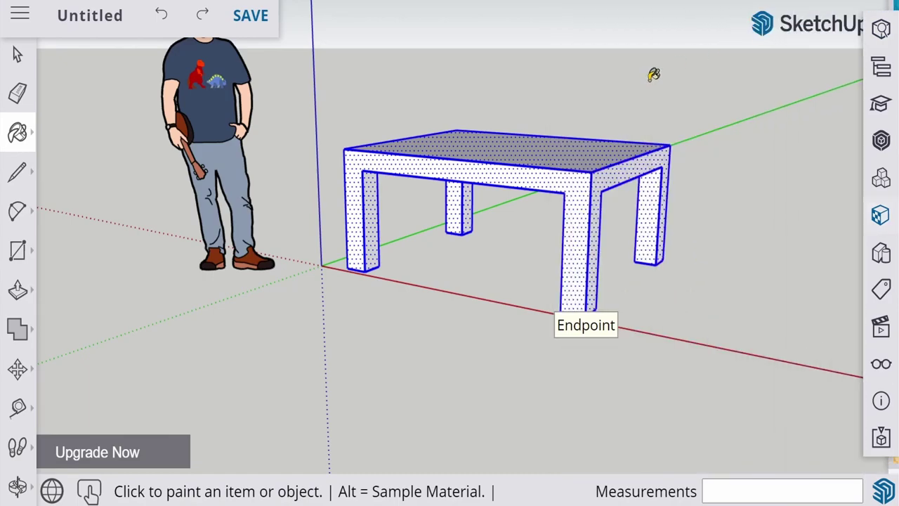
{"action": "left_click", "coordinate": [519, 153]}
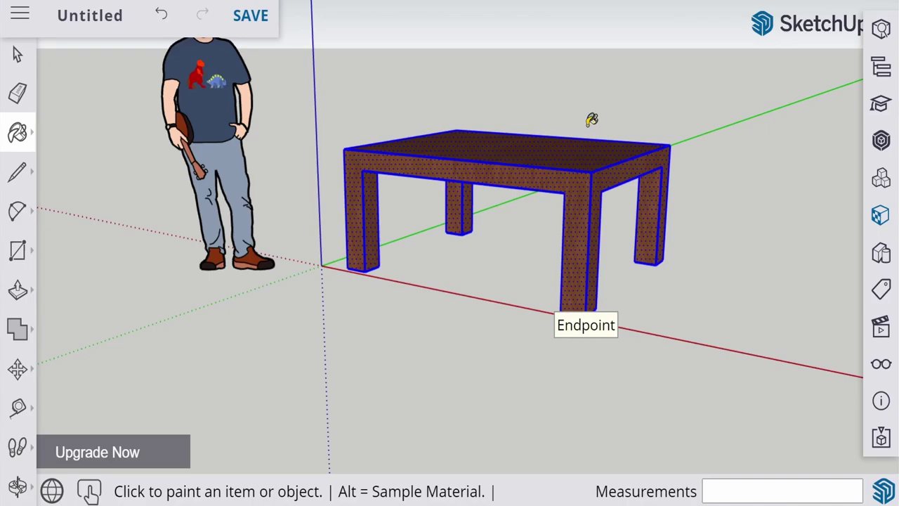
- Deselect the table and orbit around it to review the wood finish
{"action": "left_click", "coordinate": [18, 62]}
{"action": "left_click", "coordinate": [595, 116]}
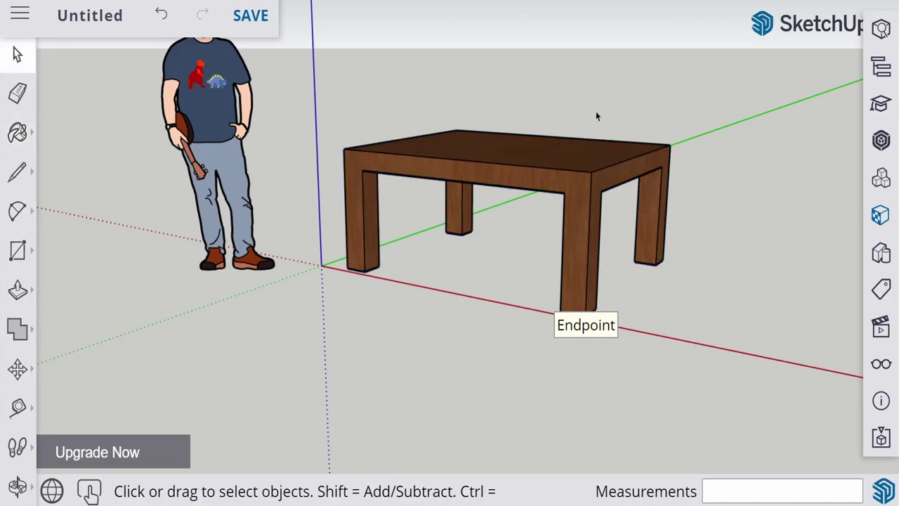
{"action": "key", "text": "o"}
{"action": "left_click_drag", "start_coordinate": [658, 137], "coordinate": [654, 189]}
{"action": "key", "text": "space"}
{"action": "key", "text": "o"}
{"action": "key", "text": "space"}
{"action": "middle_click_drag", "start_coordinate": [347, 101], "coordinate": [325, 117]}
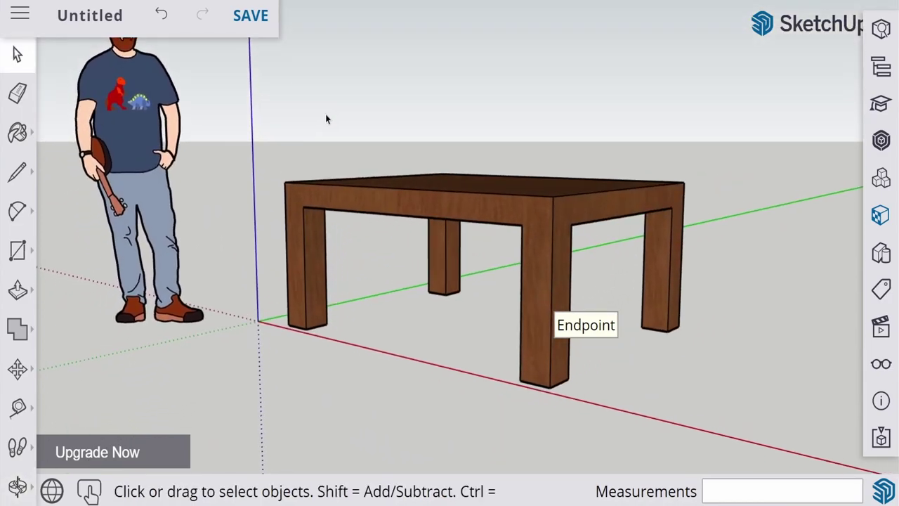